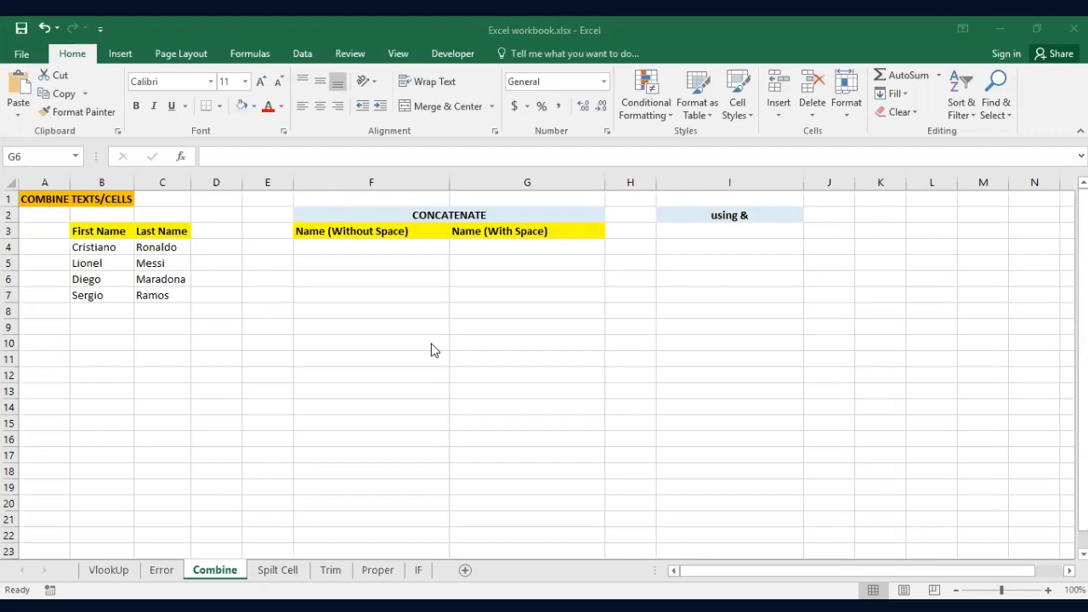
Enter =CONCATENATE(B4,C4) in cell F4 to join the first and last names without a space.
click(374, 252)
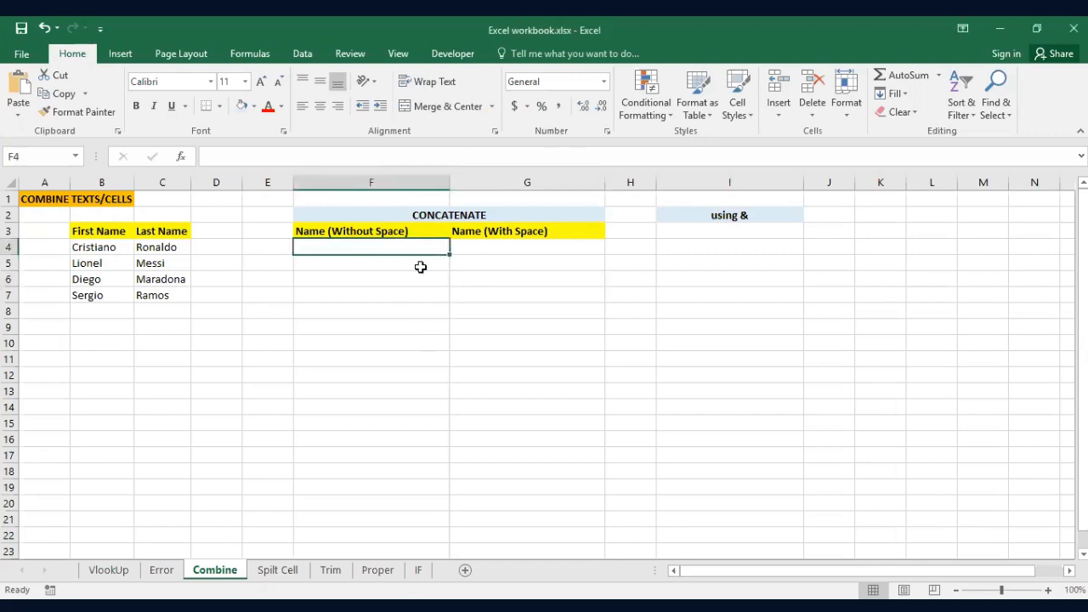
text(=)
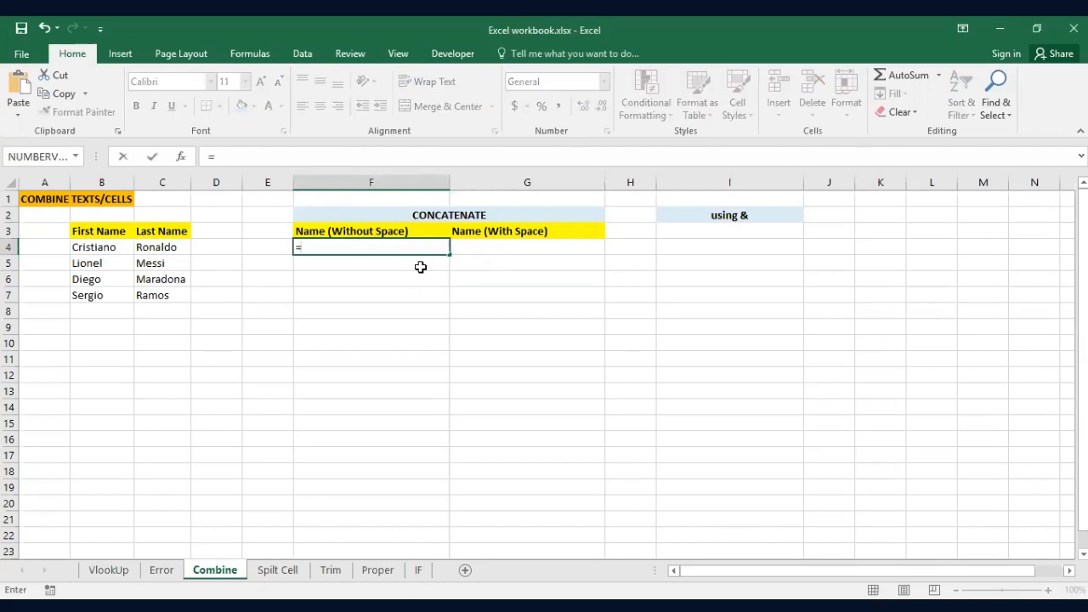
text(con)
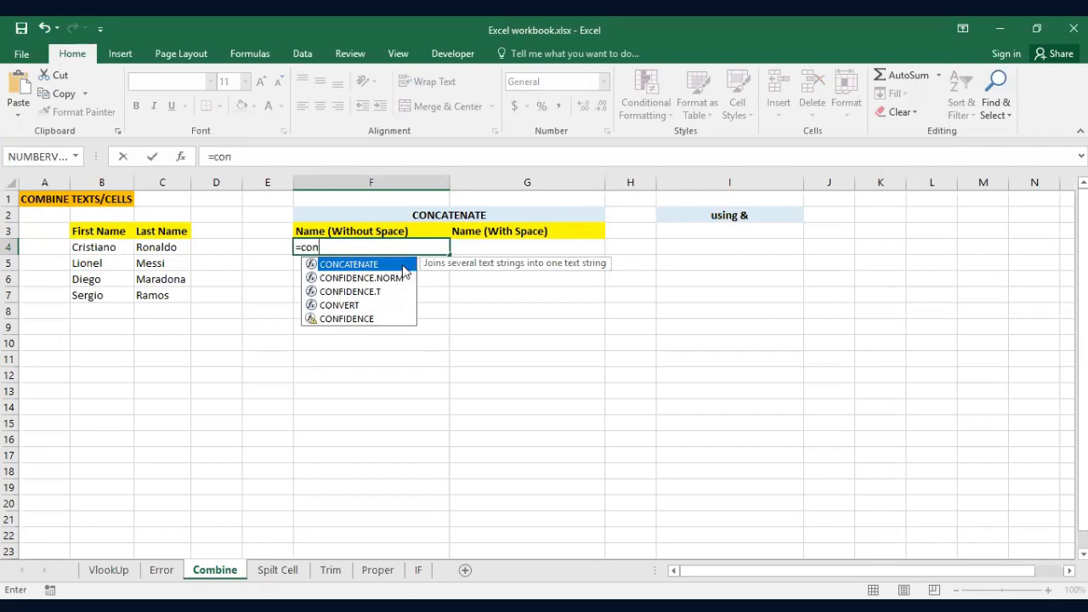
double_click(363, 268)
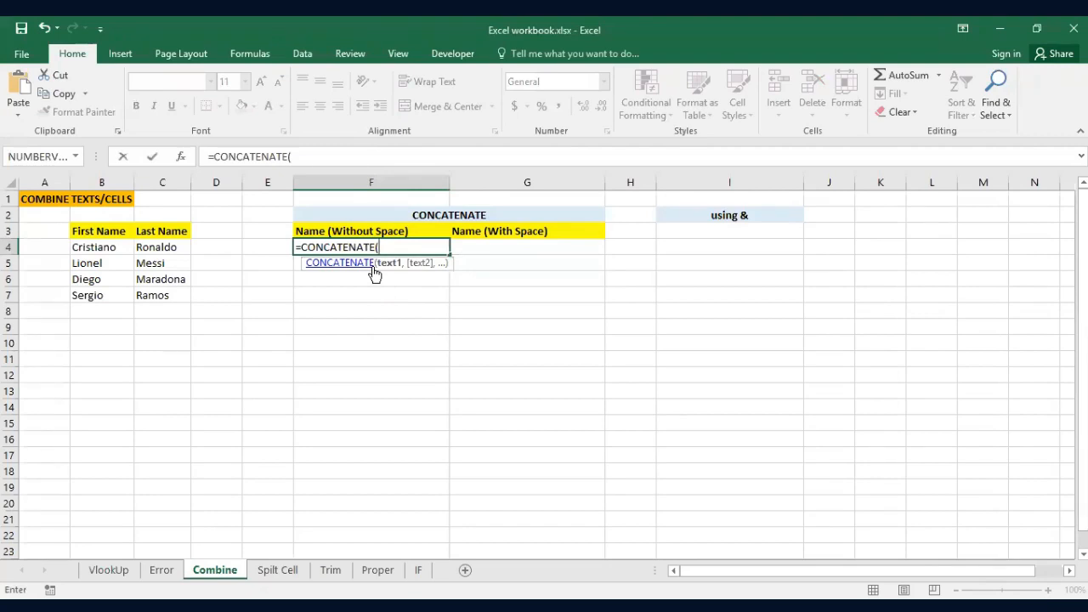
click(110, 247)
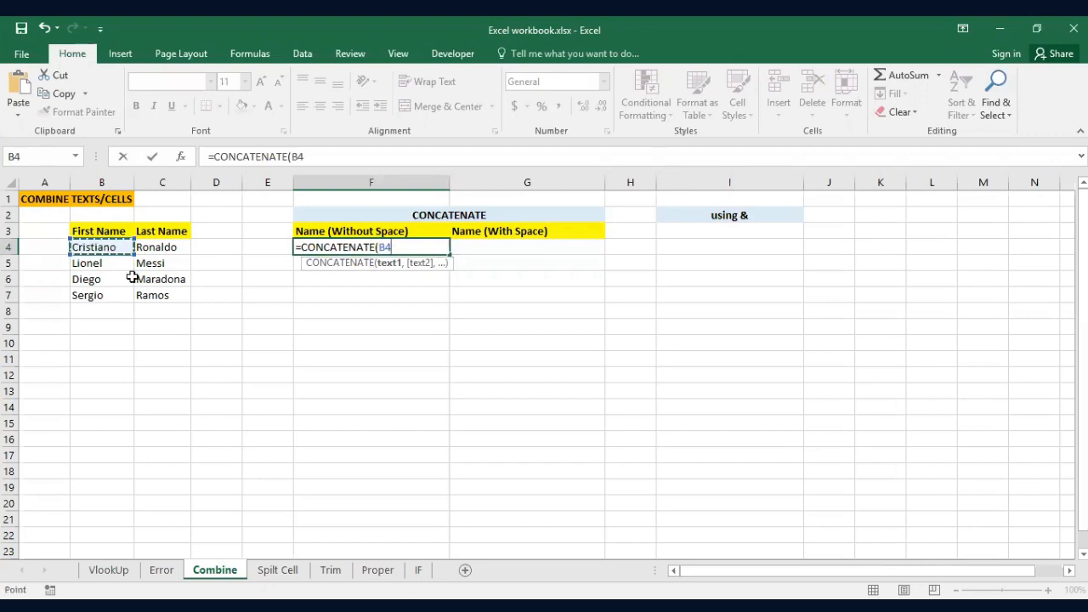
text(,)
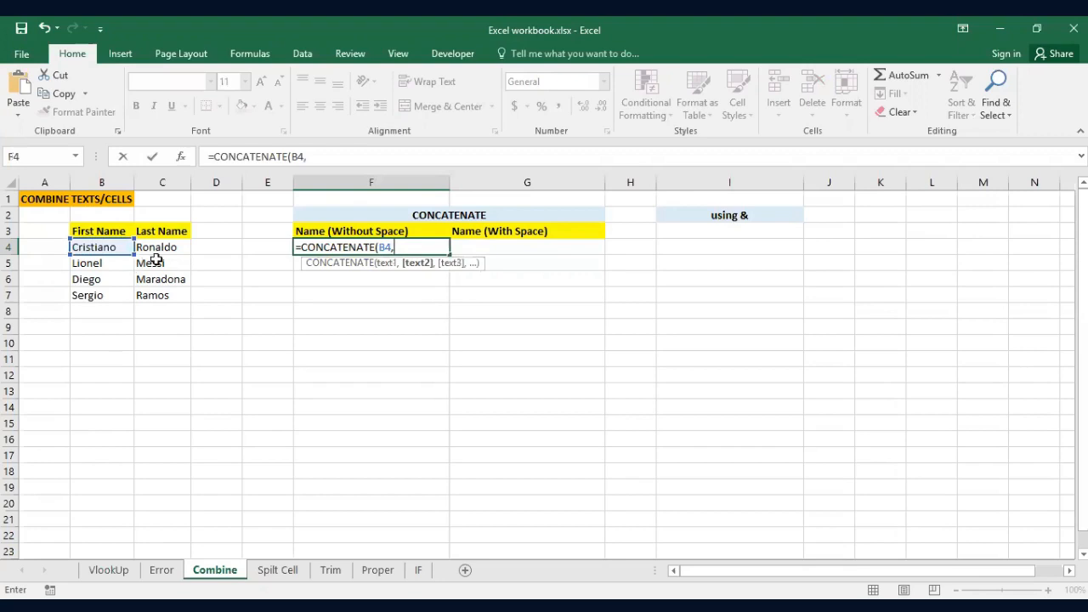
click(162, 247)
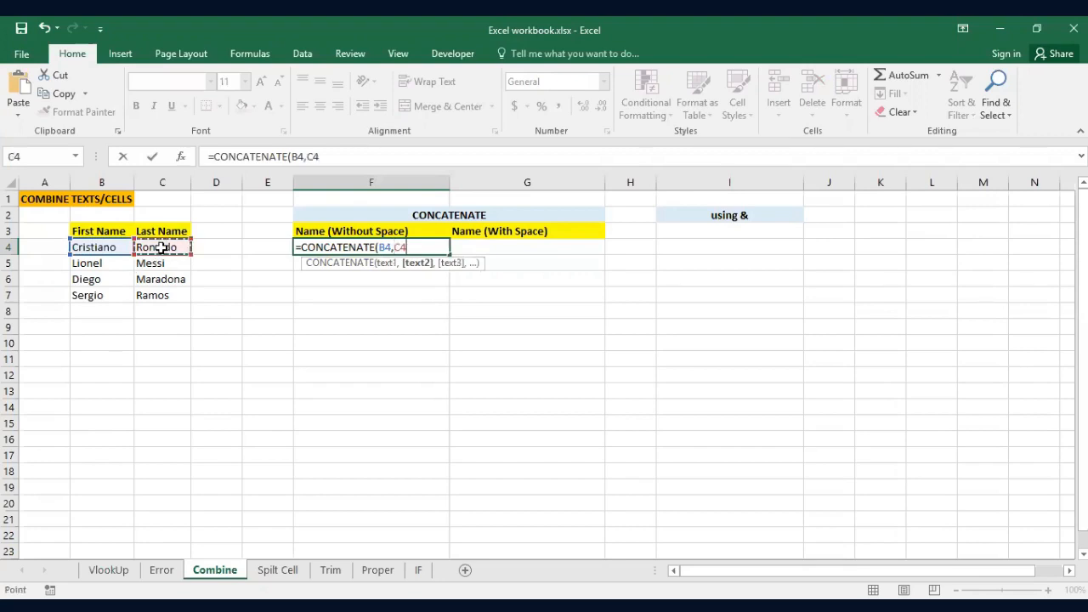
text())
key(Return)
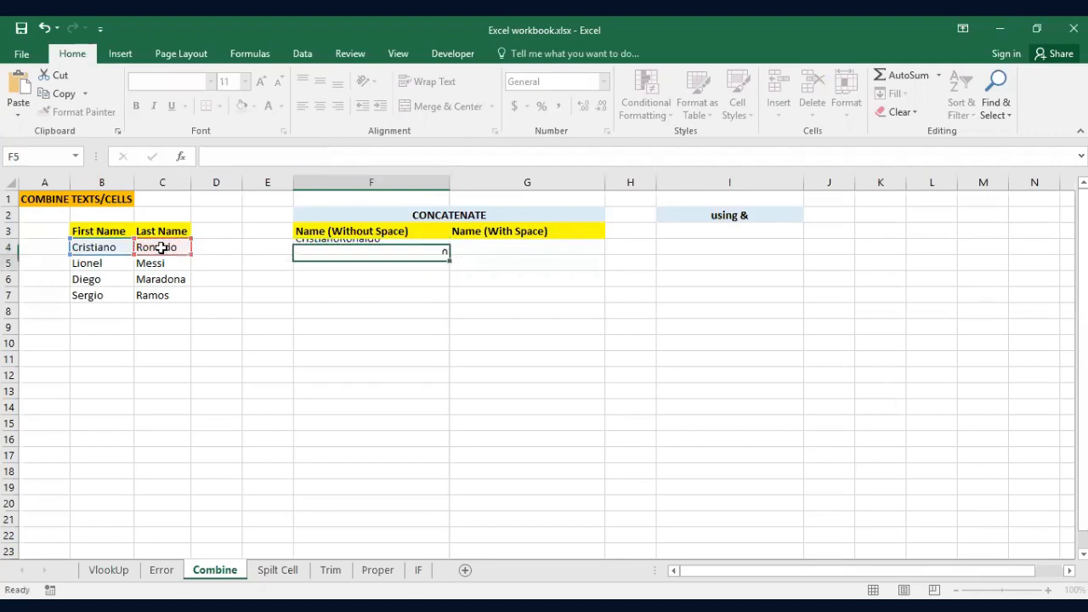
Fill the CONCATENATE formula from F4 down through F7.
key(Up)
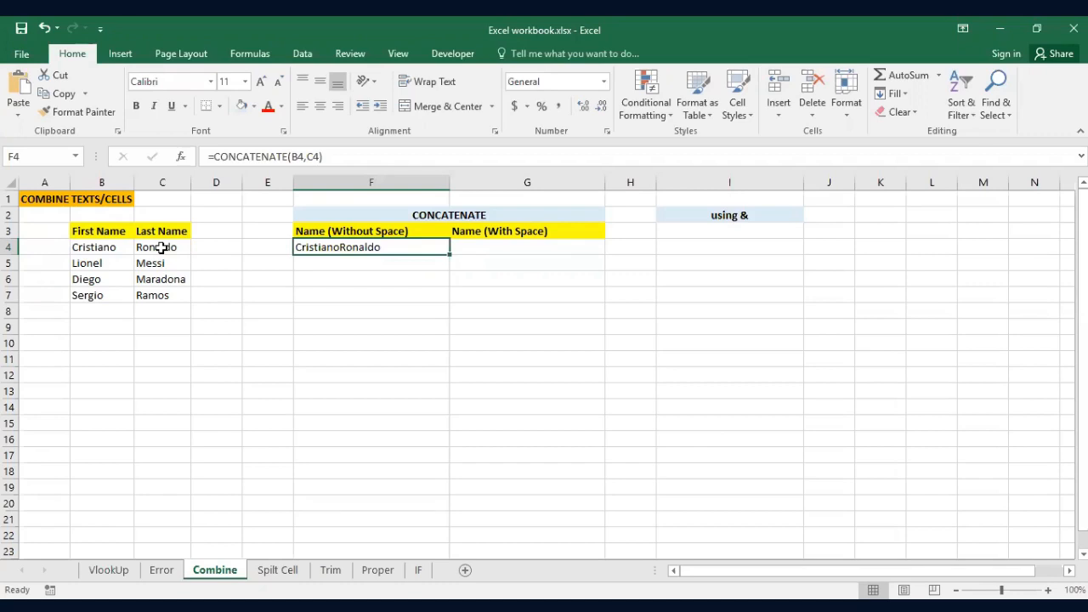
key(shift+Down)
key(shift+Down)
key(shift+Down)
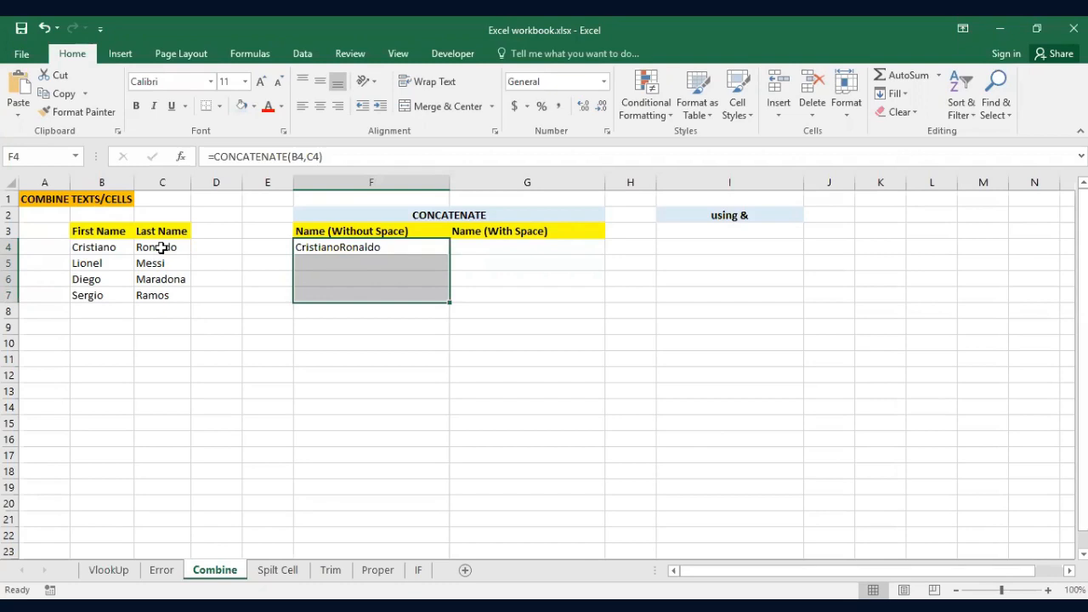
key(ctrl+d)
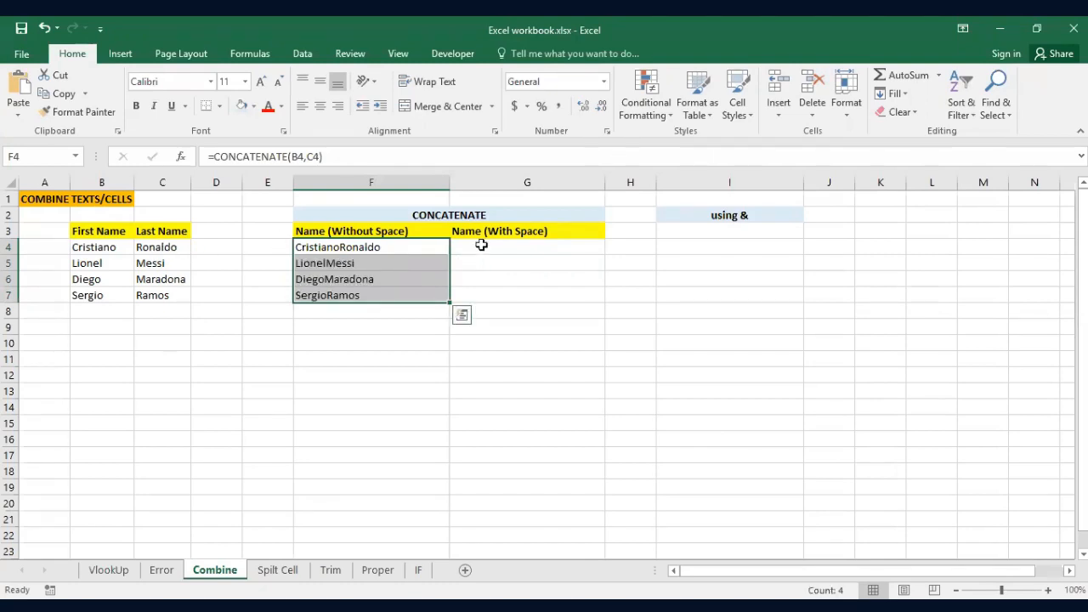
Enter =CONCATENATE(B4," ",C4) in cell G4 to join the first and last names with a space.
click(534, 252)
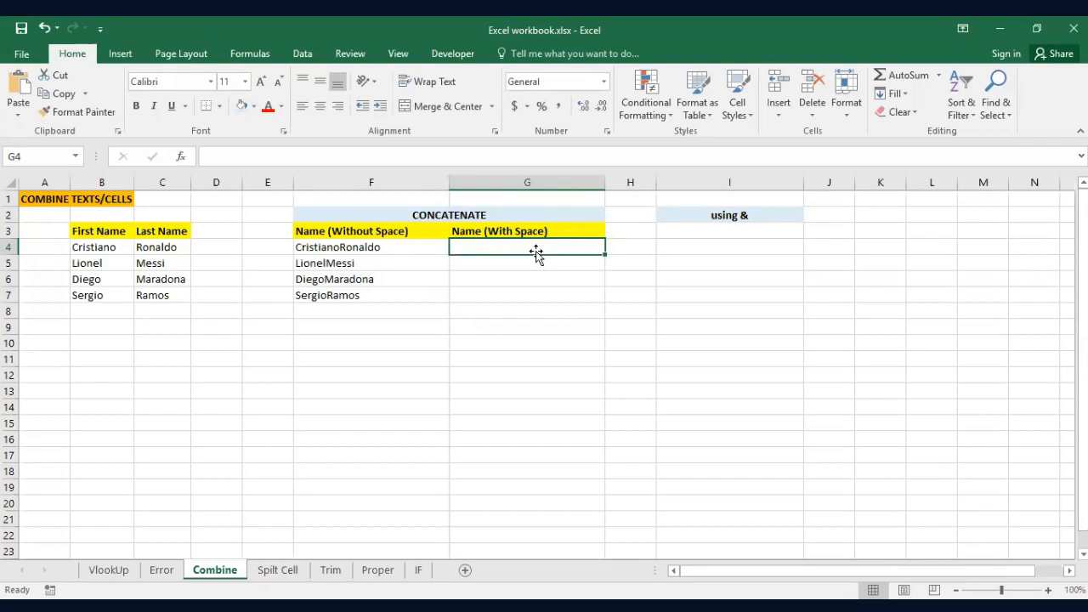
key(Left)
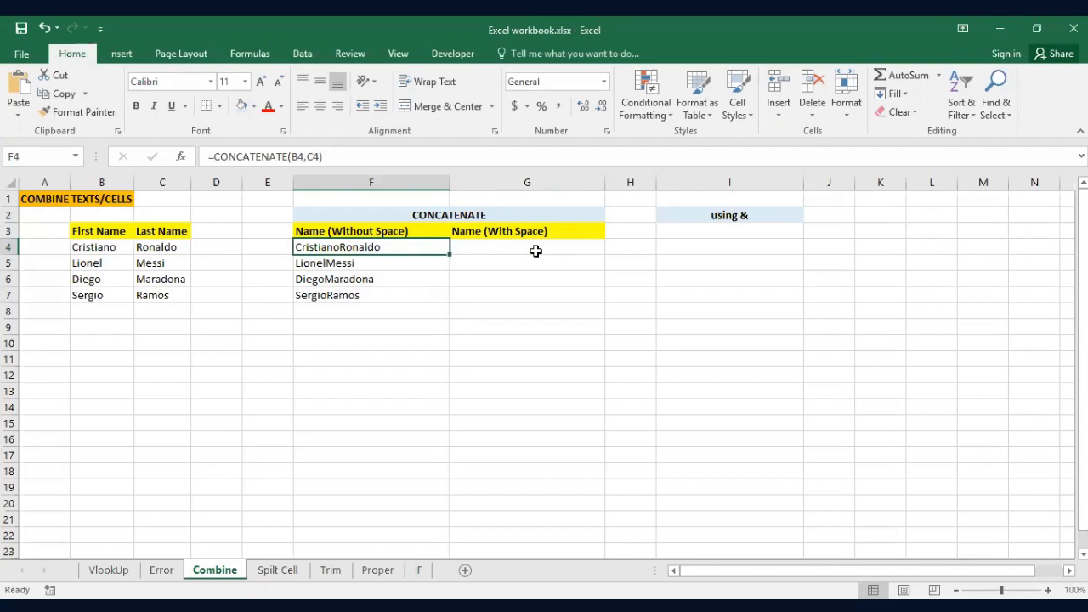
click(535, 251)
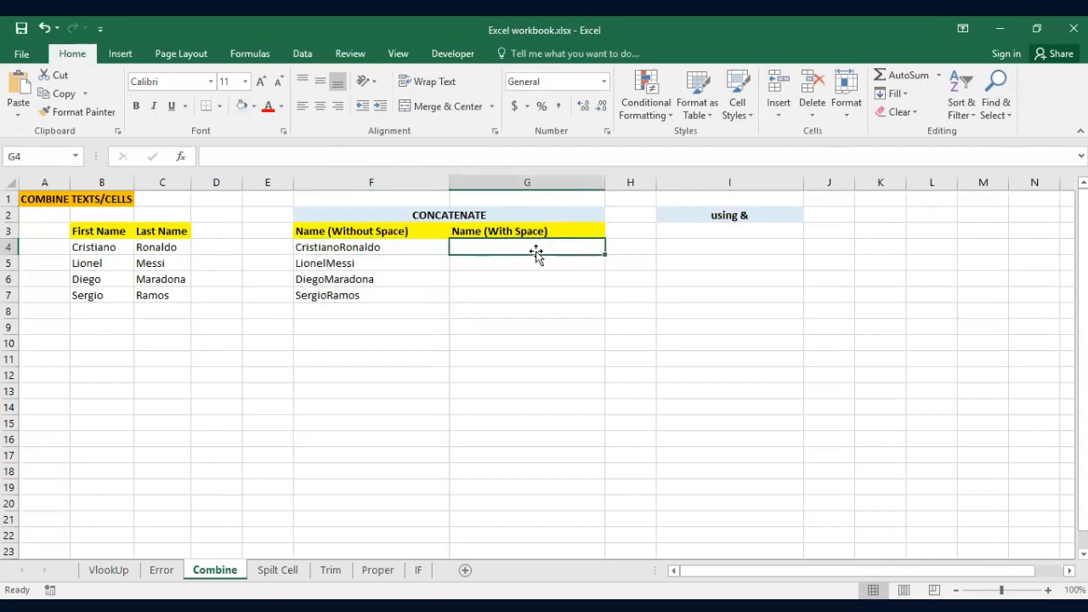
text(=)
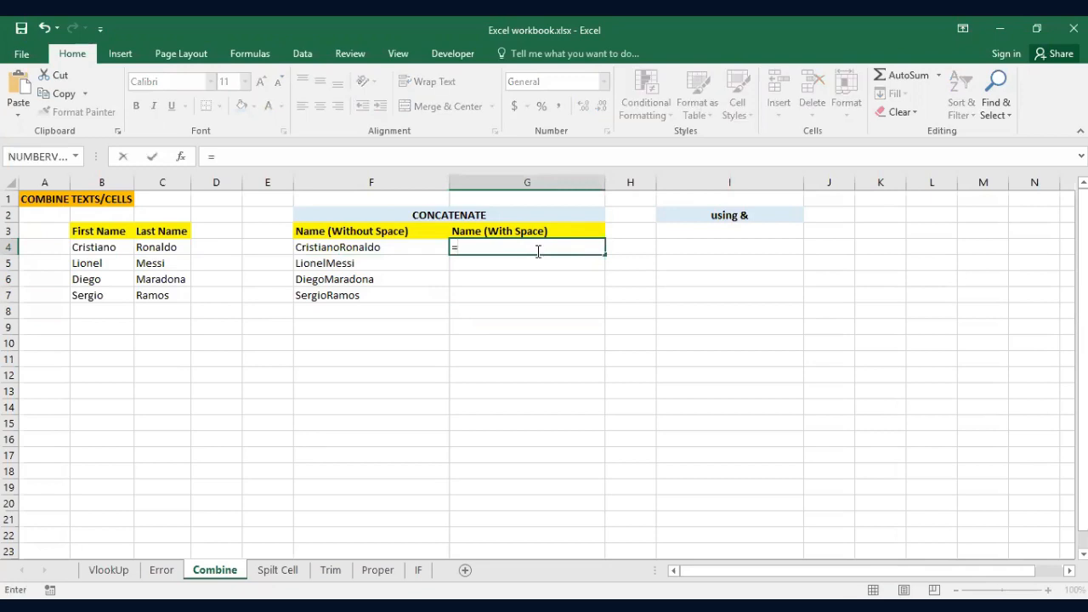
text(conc)
key(Tab)
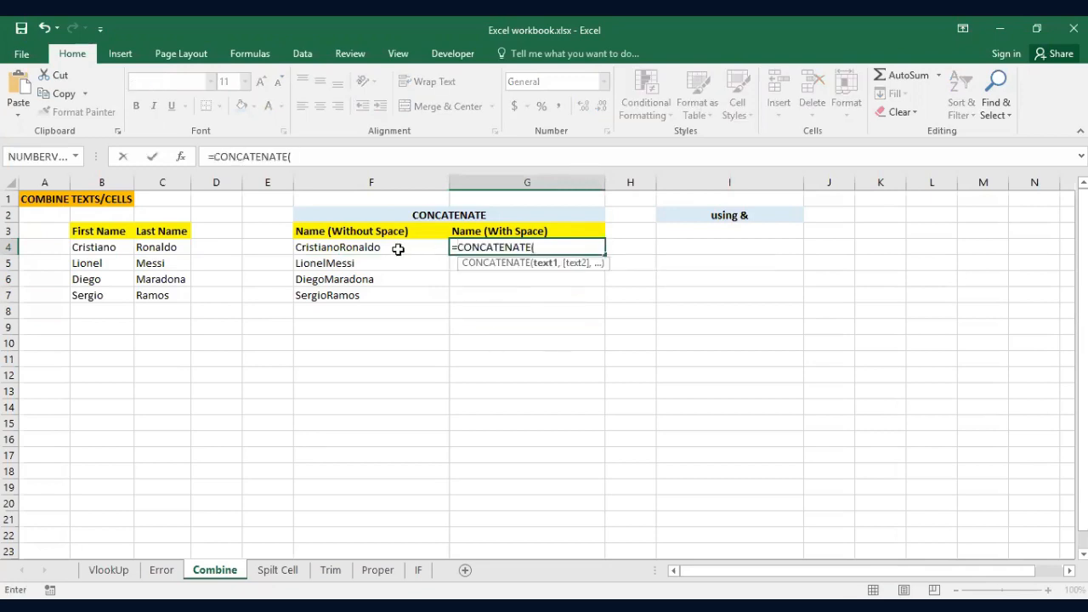
click(116, 247)
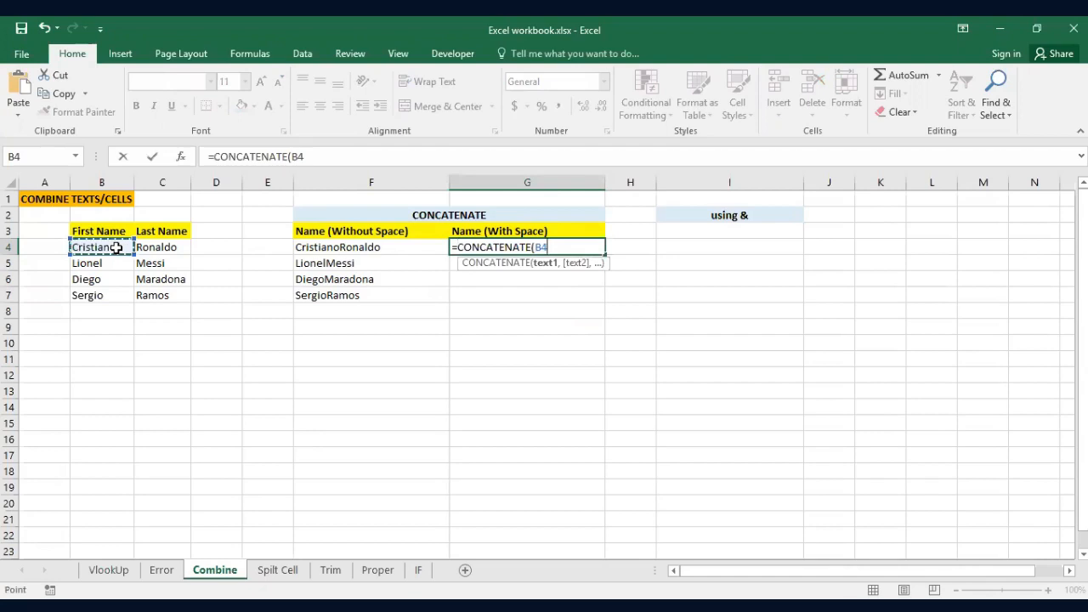
text(,)
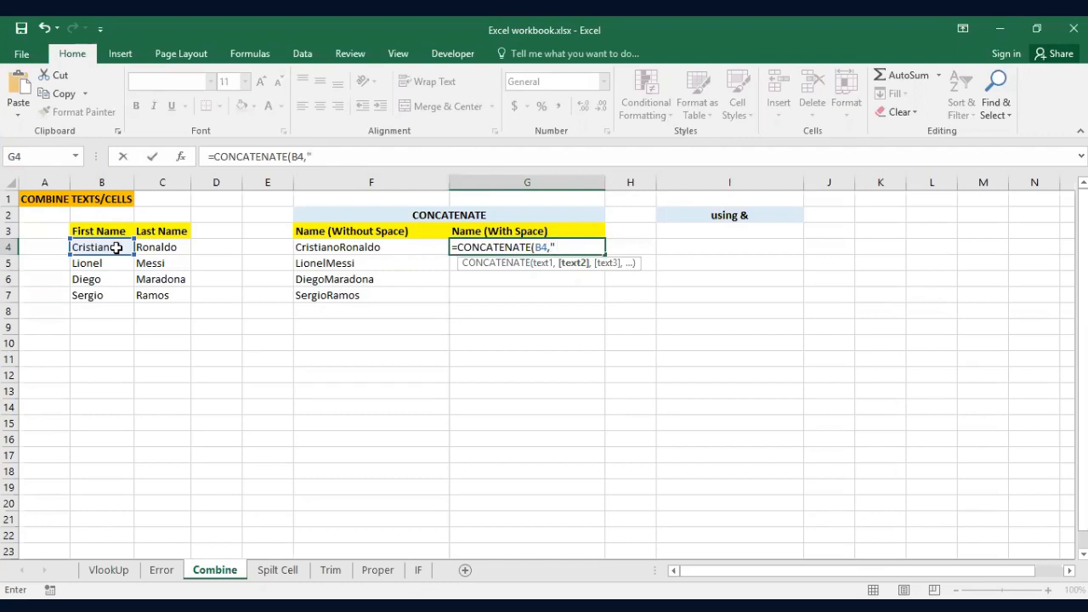
text(",)
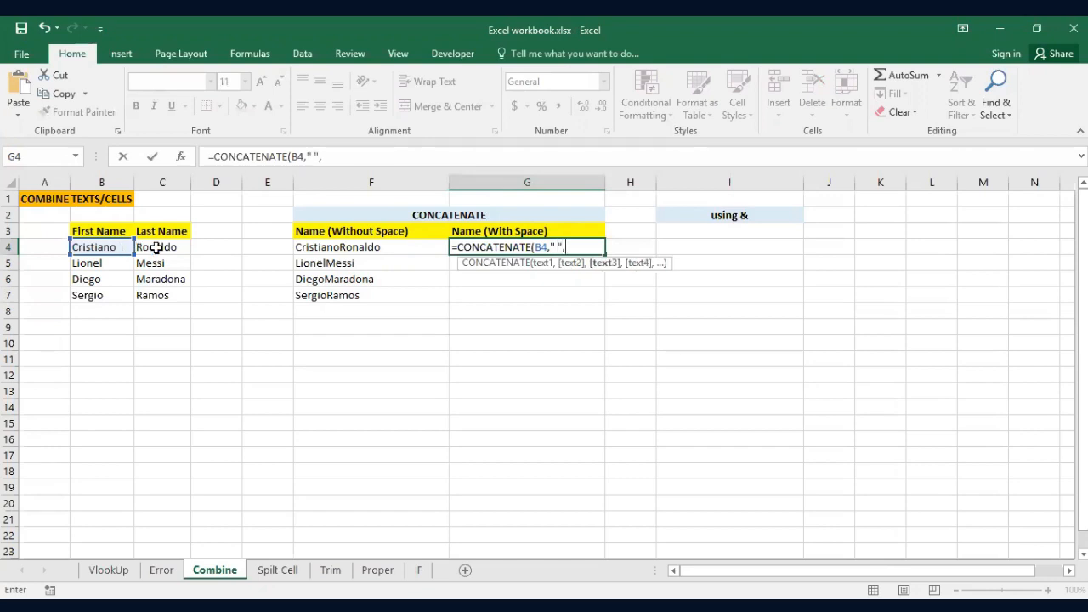
click(156, 246)
text())
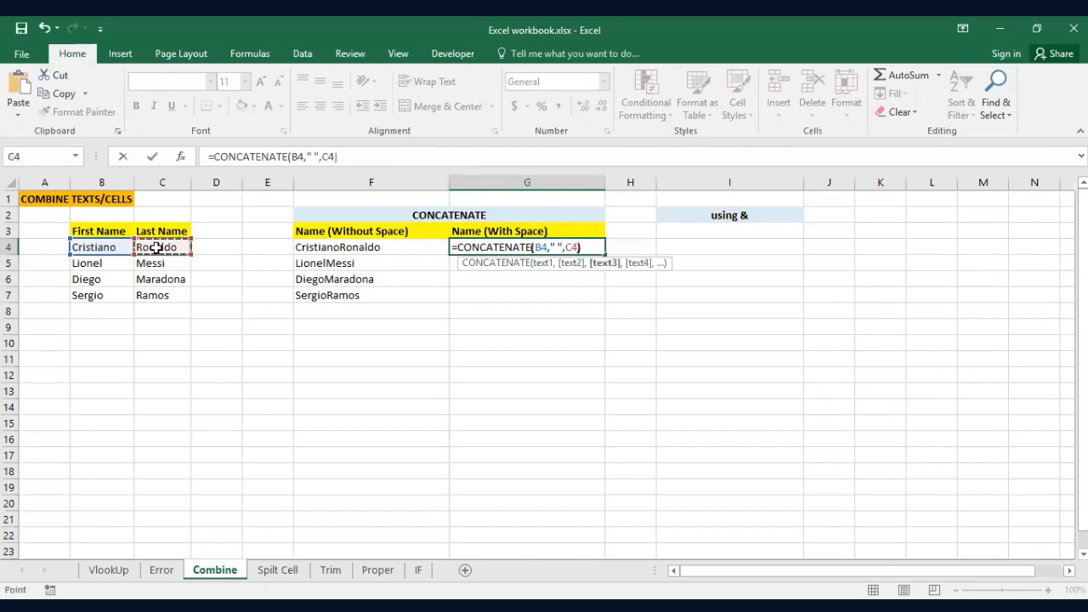
key(Return)
Fill the space-separated CONCATENATE formula from G4 down through G7.
key(Up)
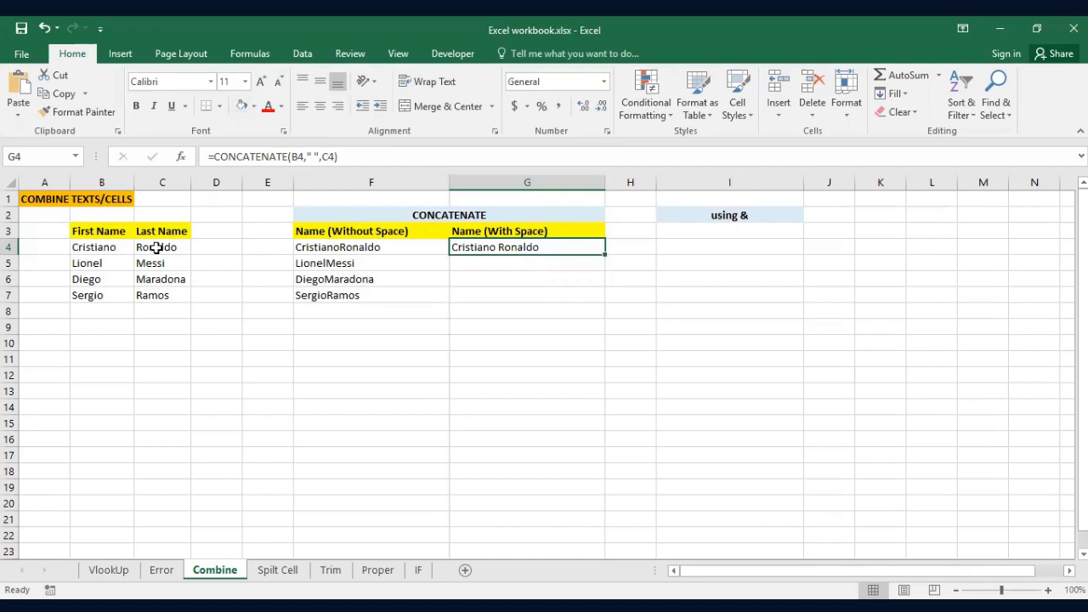
key(shift+Down)
key(shift+Down)
key(shift+Down)
key(ctrl+d)
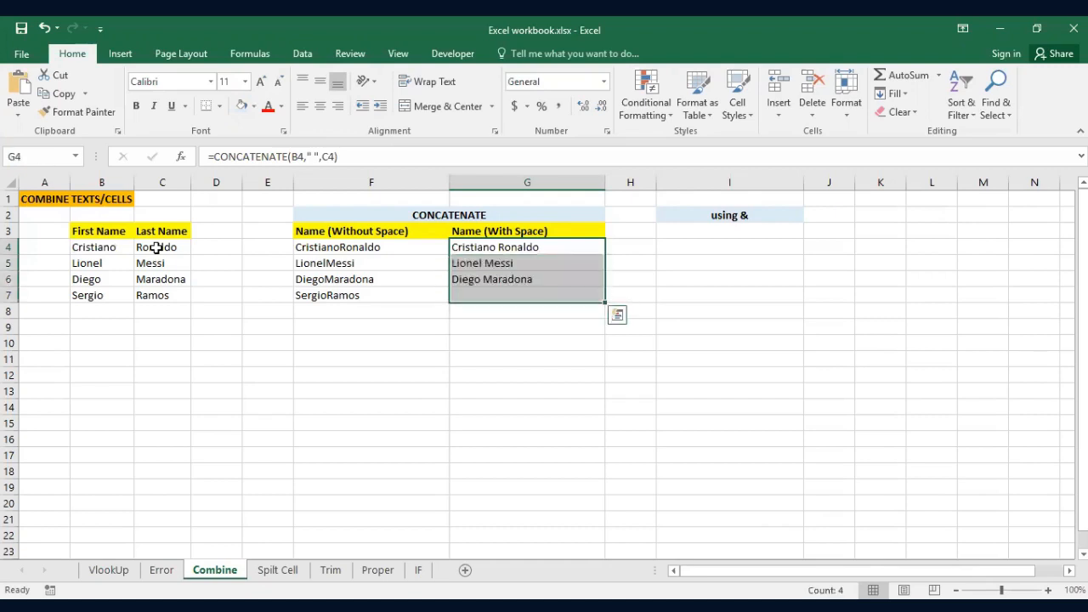
click(440, 325)
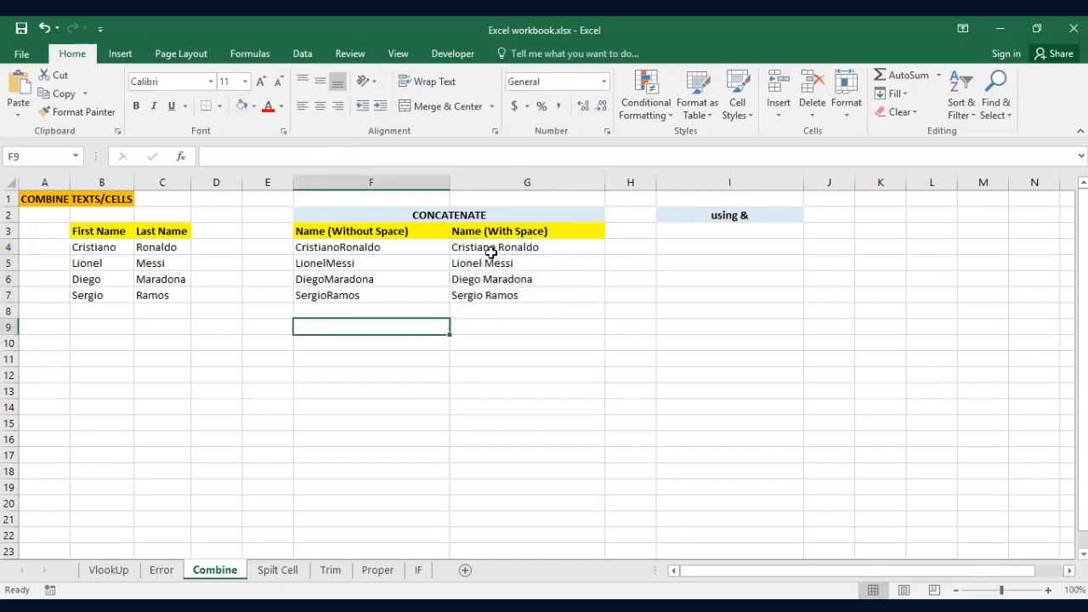
click(493, 248)
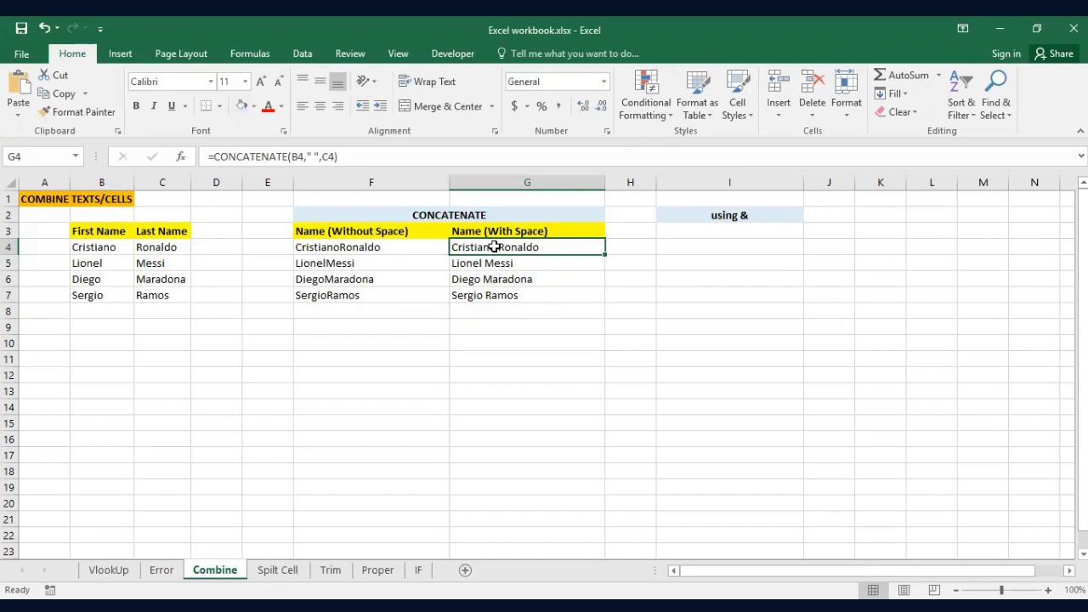
click(442, 262)
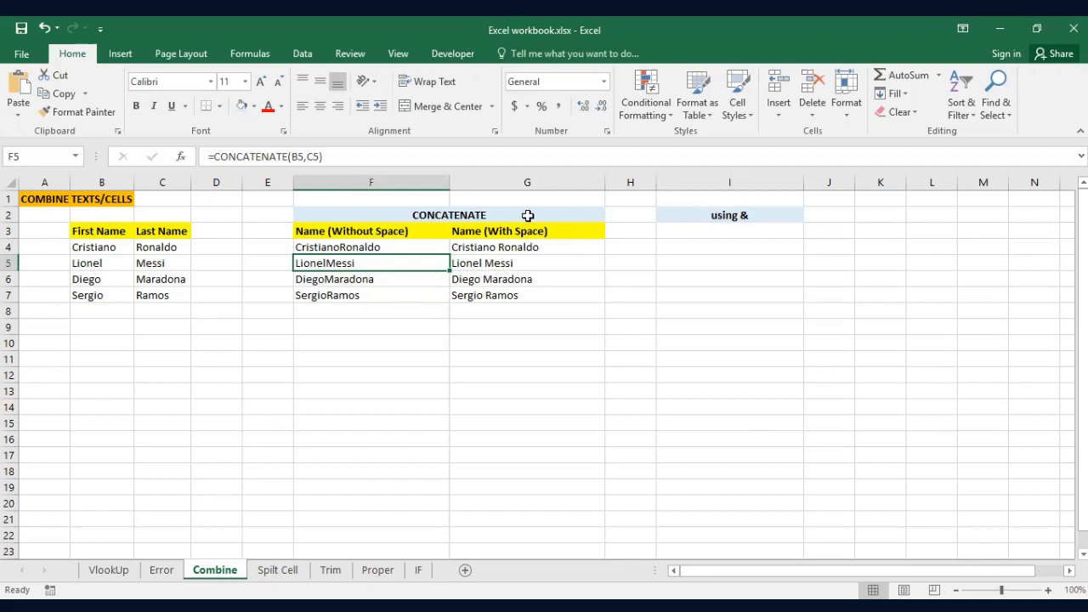
Enter =B4&C4 in cell I4 to join the first and last names with the ampersand operator.
click(760, 245)
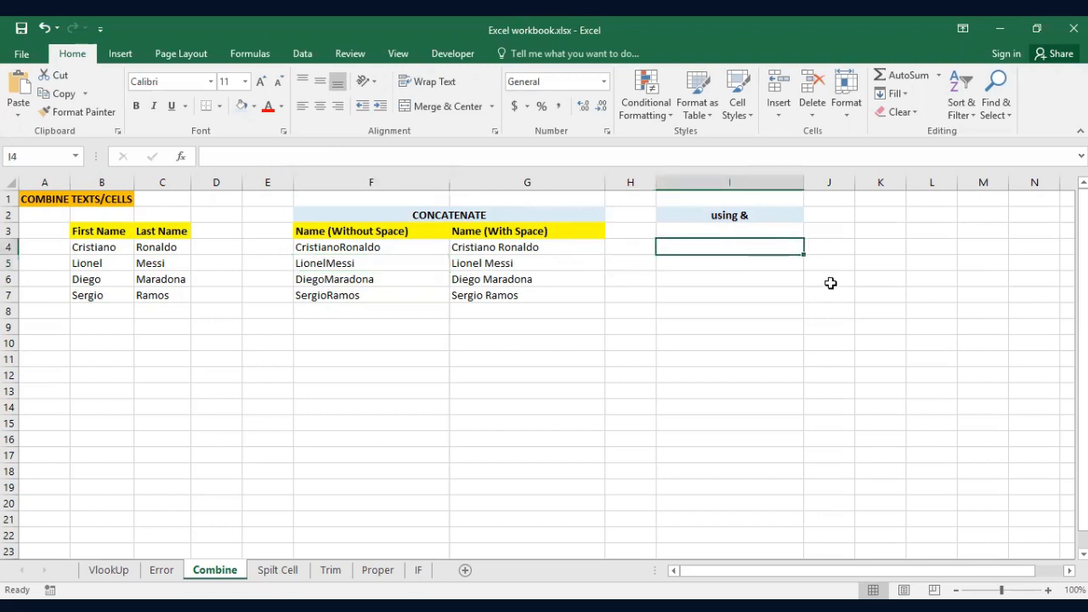
text(=)
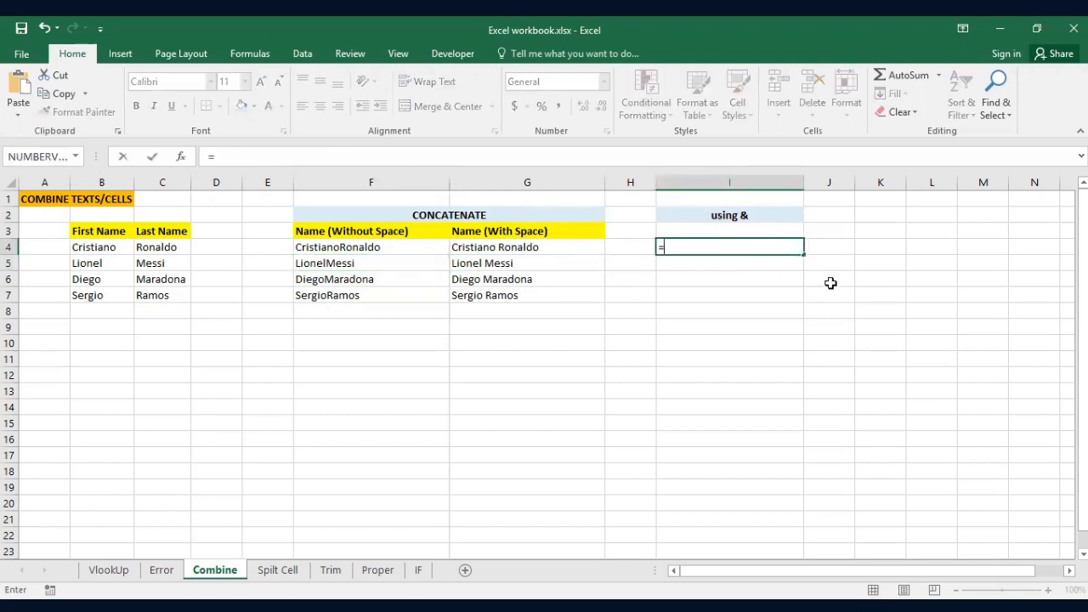
click(97, 248)
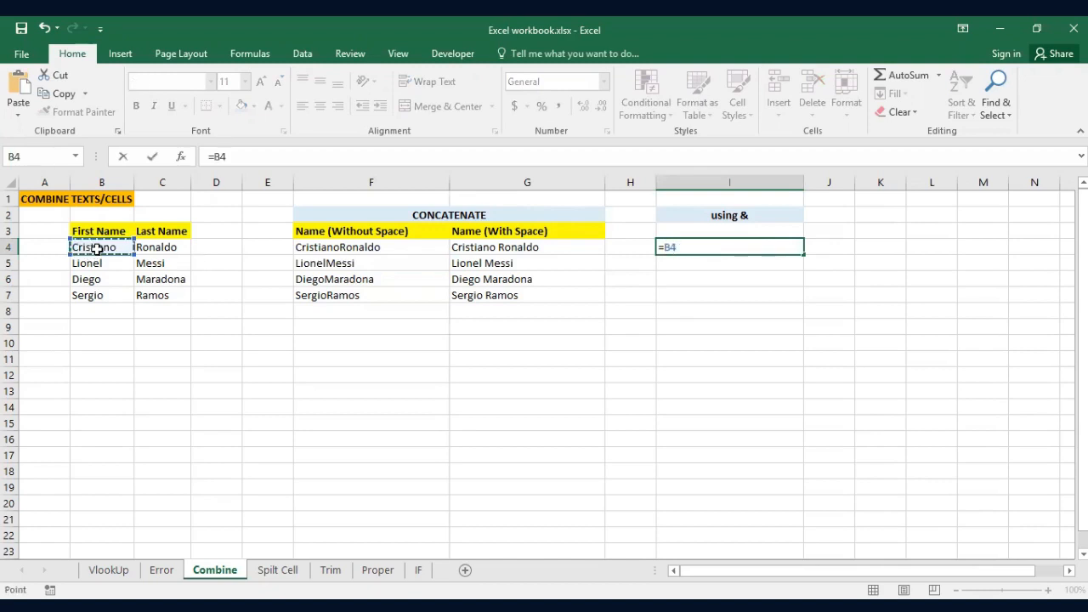
text(&)
click(145, 247)
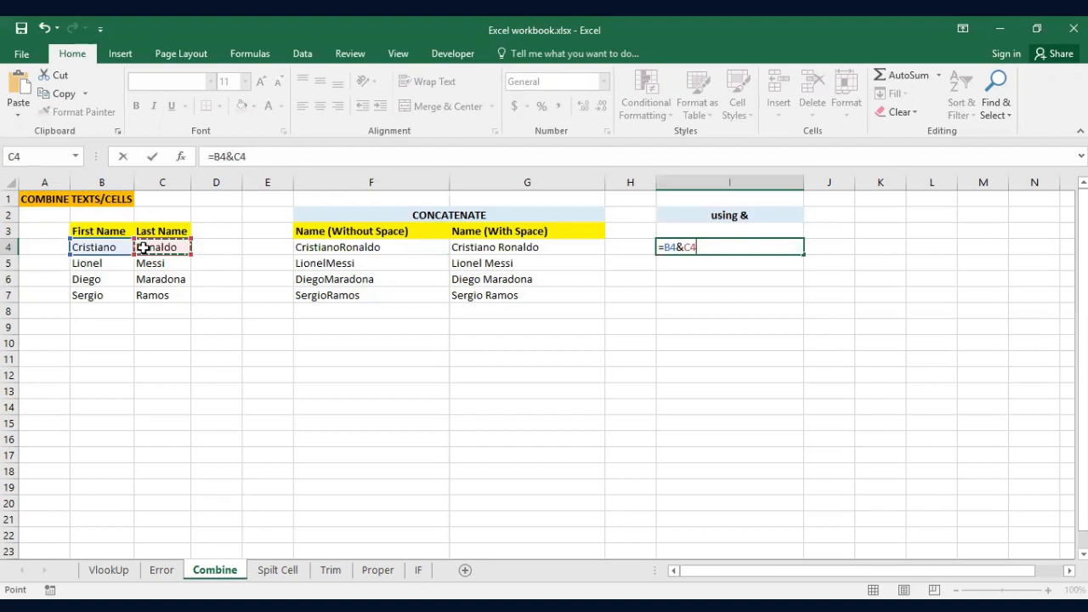
key(Return)
key(Up)
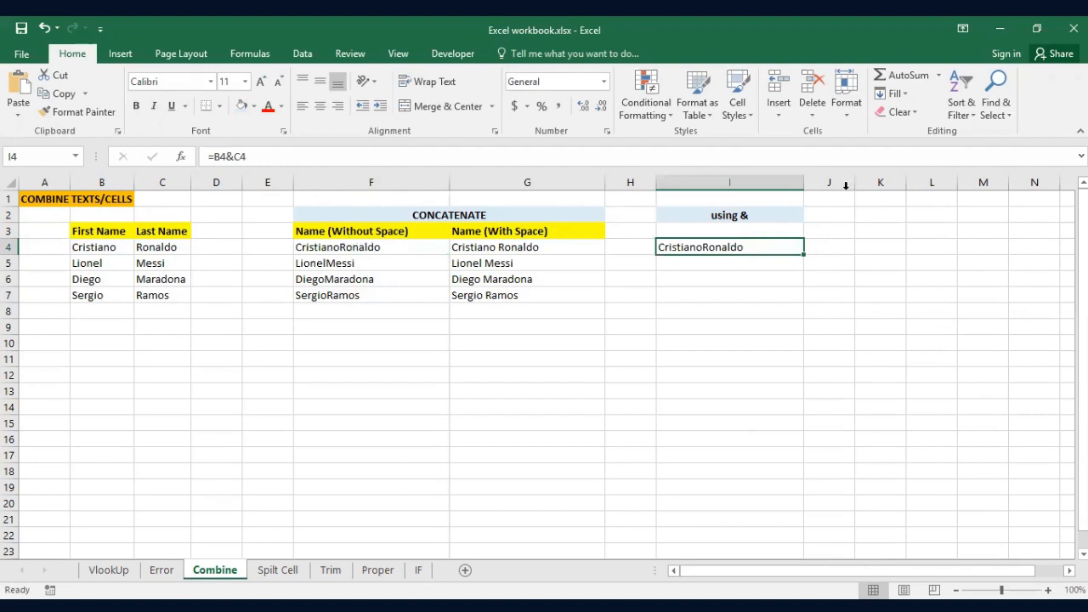
Copy the "using &" header from I2 to J2 and extend the copy to "using & - With Space".
click(789, 213)
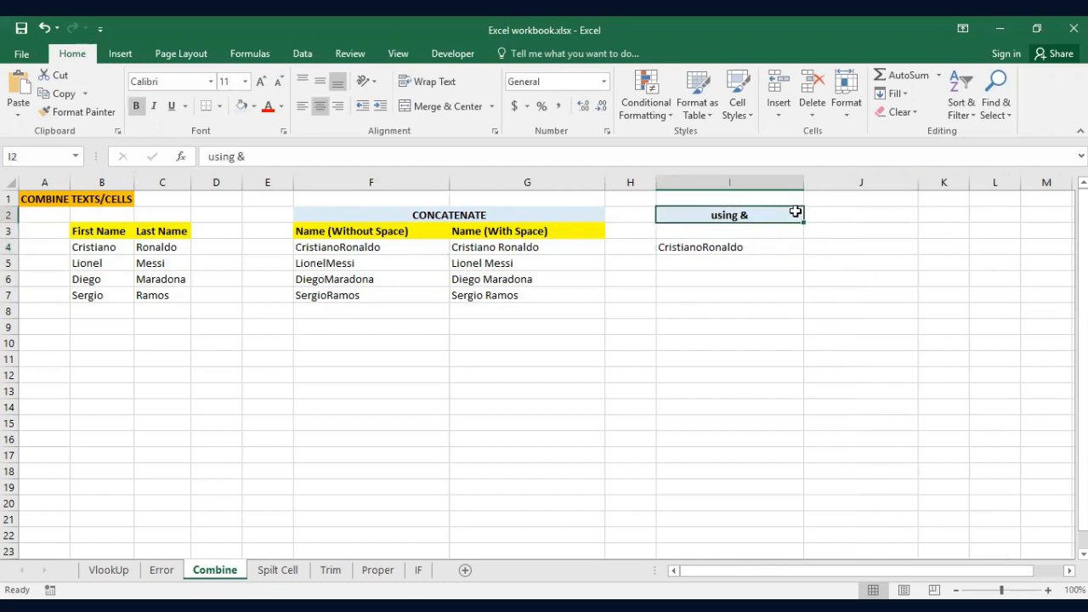
key(ctrl+c)
click(825, 213)
key(ctrl+v)
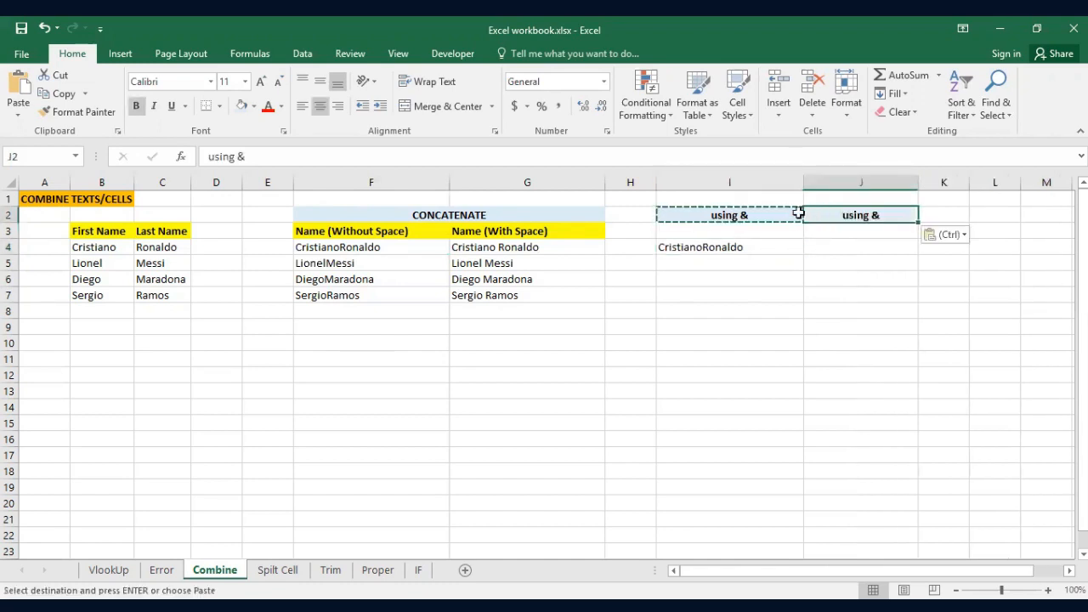
click(352, 160)
text(- W)
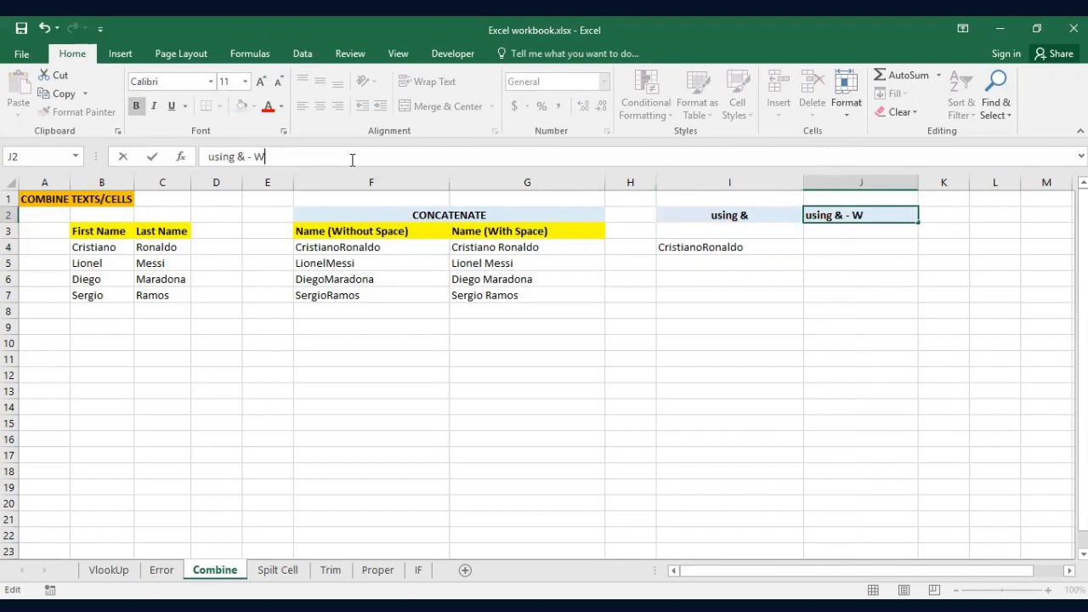
text(ith Space)
Enter =B4&" "&C4 in cell J4 to join the first and last names with a space using the ampersand operator.
click(878, 240)
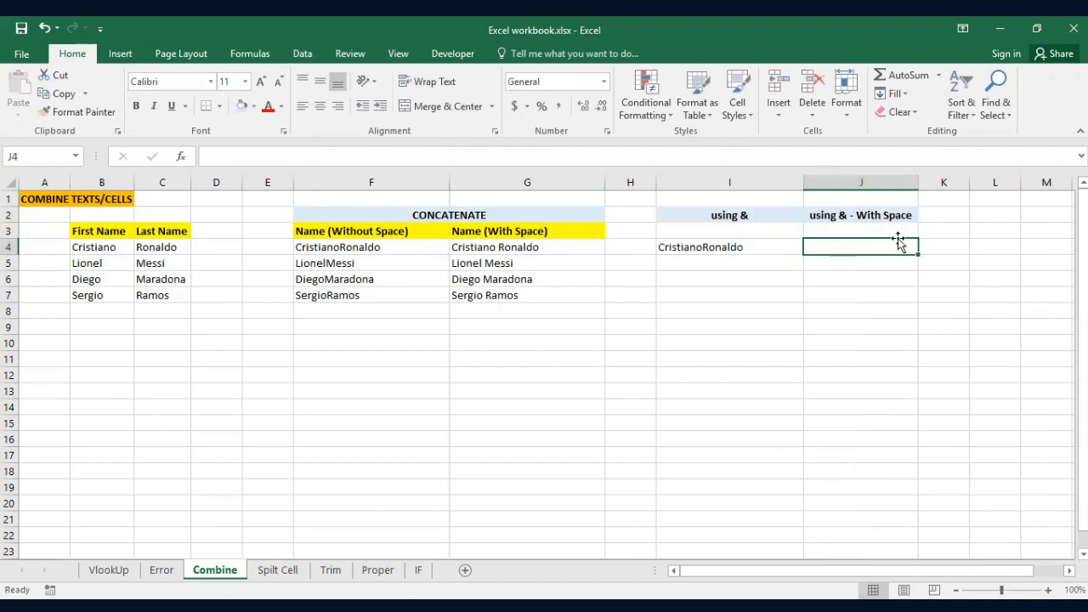
text(=)
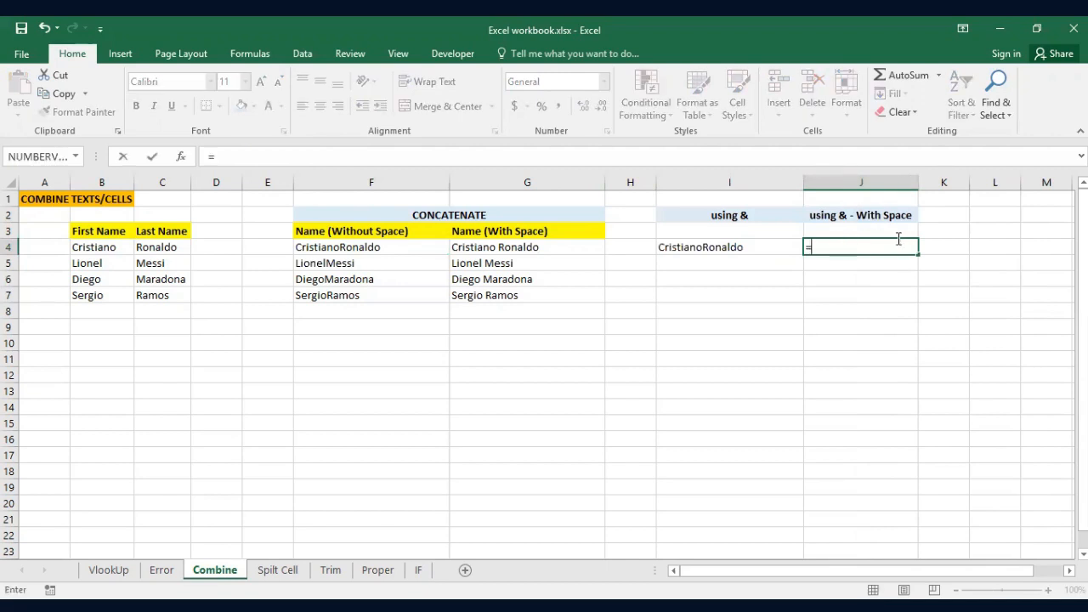
click(95, 247)
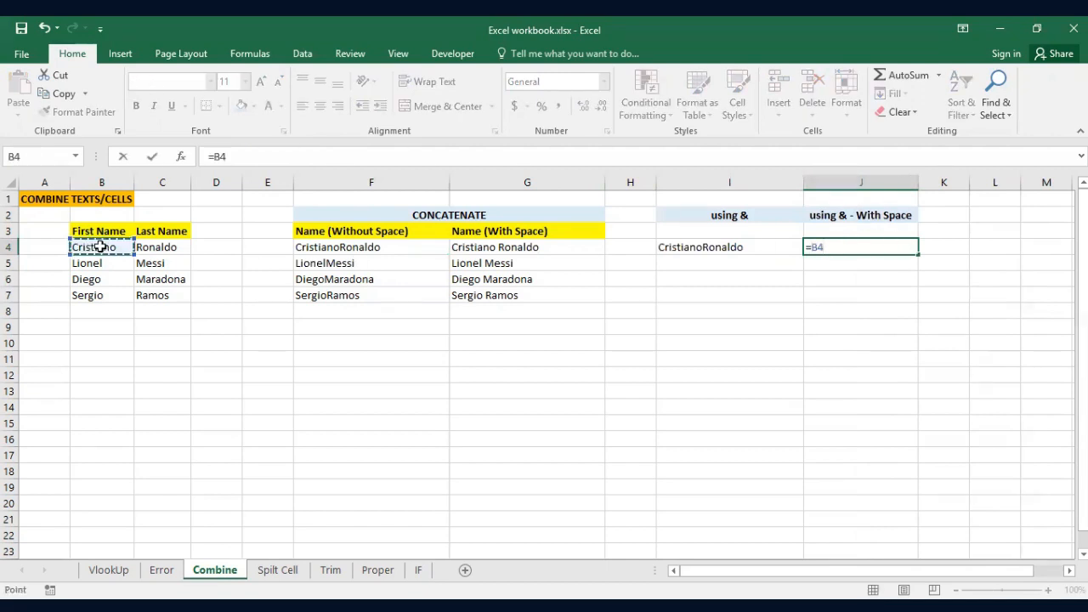
text(&" "&)
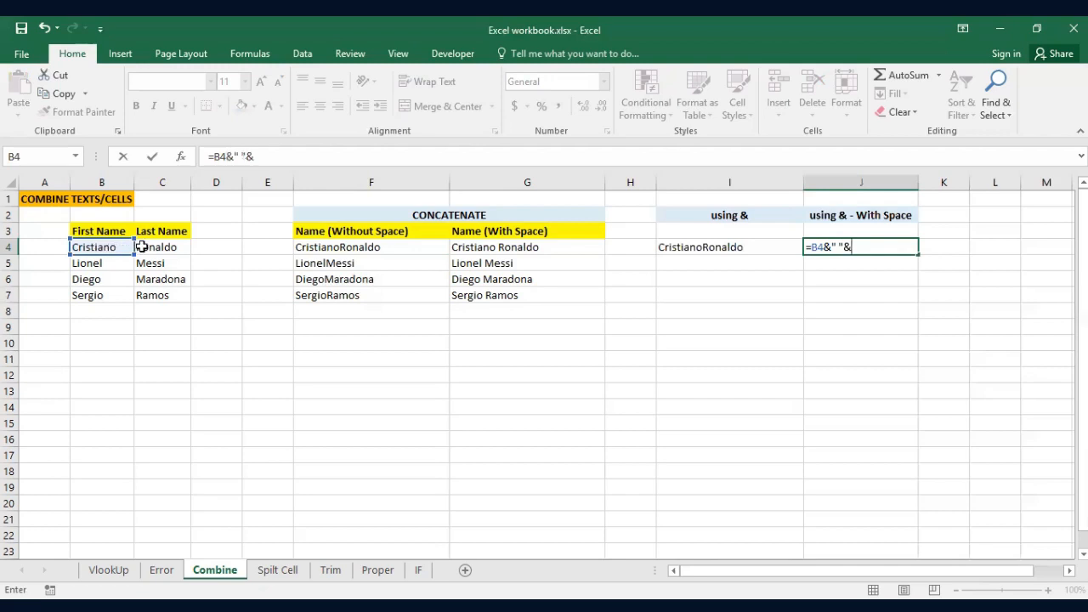
click(141, 246)
key(Return)
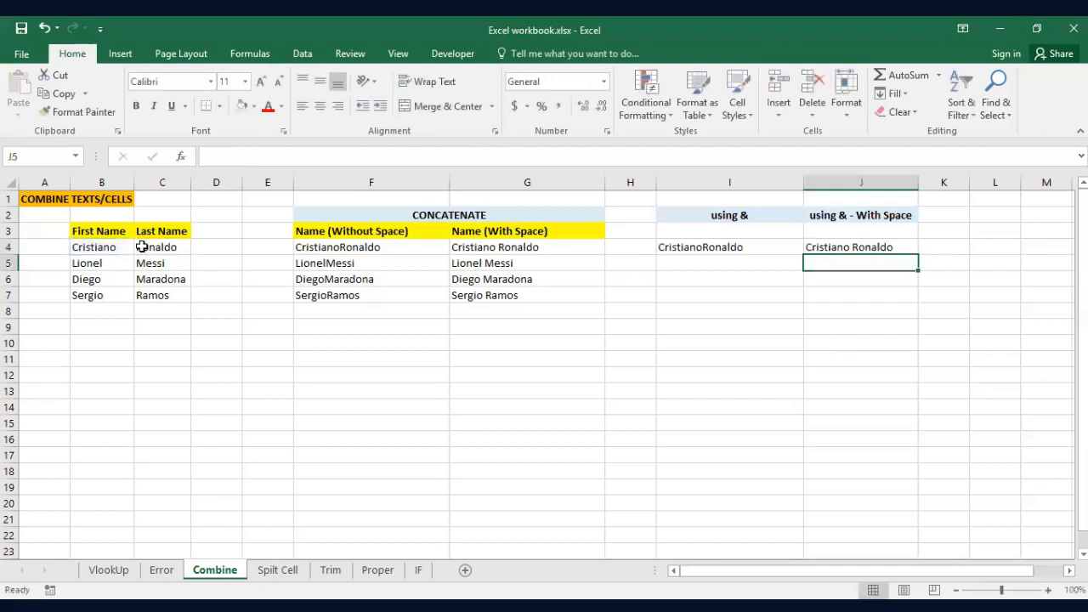
Fill both ampersand formulas in I4:J4 down through row 7.
key(Up)
key(Left)
key(shift+Right)
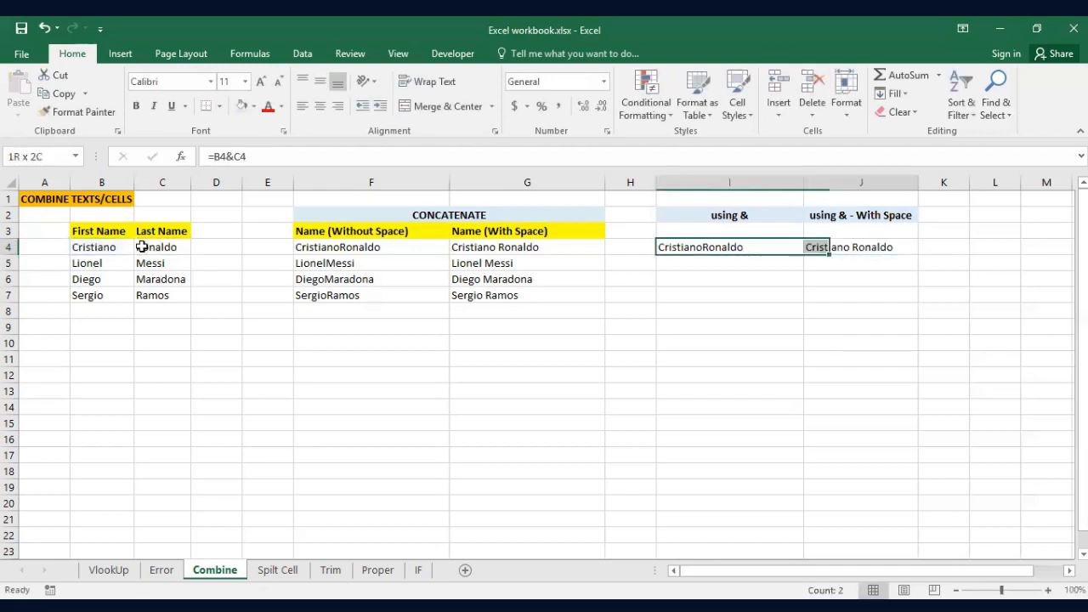
key(shift+Down)
key(shift+Down)
key(shift+Down)
key(ctrl+d)
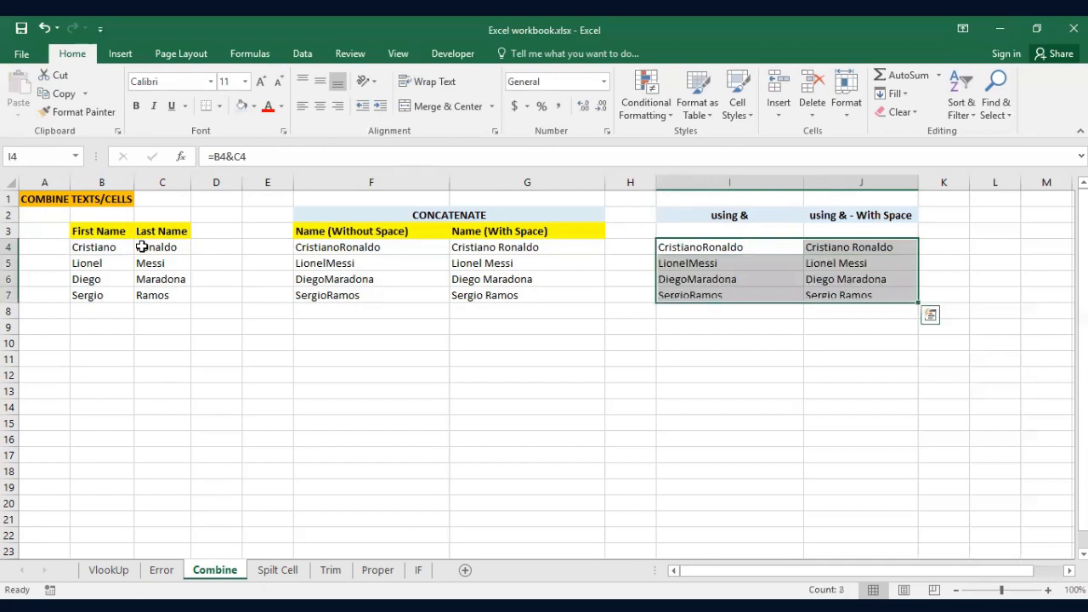
Compare the ampersand formulas in I4 and J4 with the CONCATENATE formulas in F4 and G4.
key(Down)
key(Up)
key(Right)
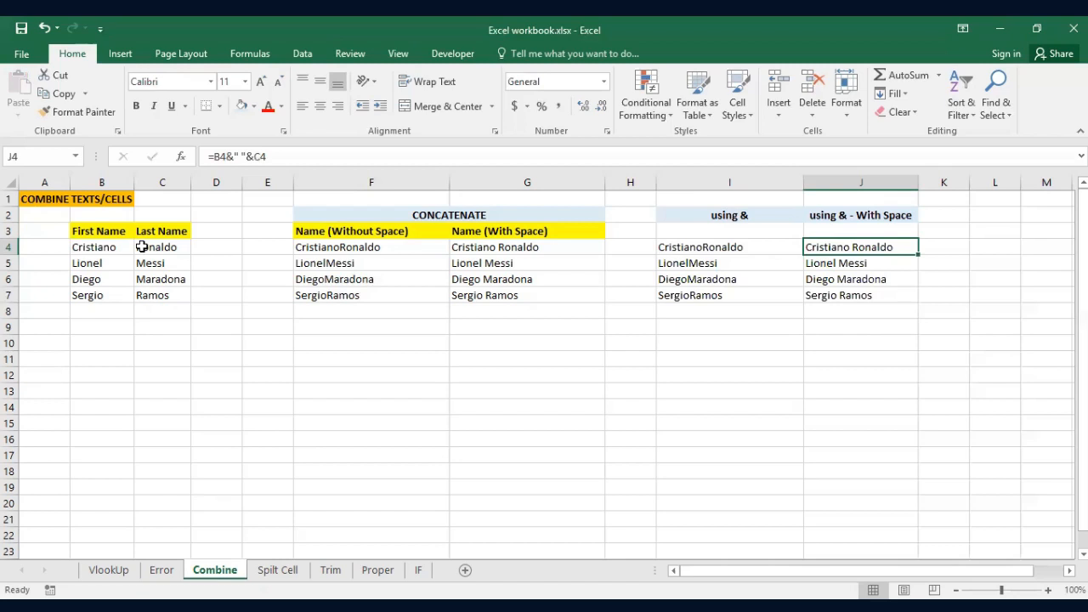
key(Left)
key(Left)
key(Right)
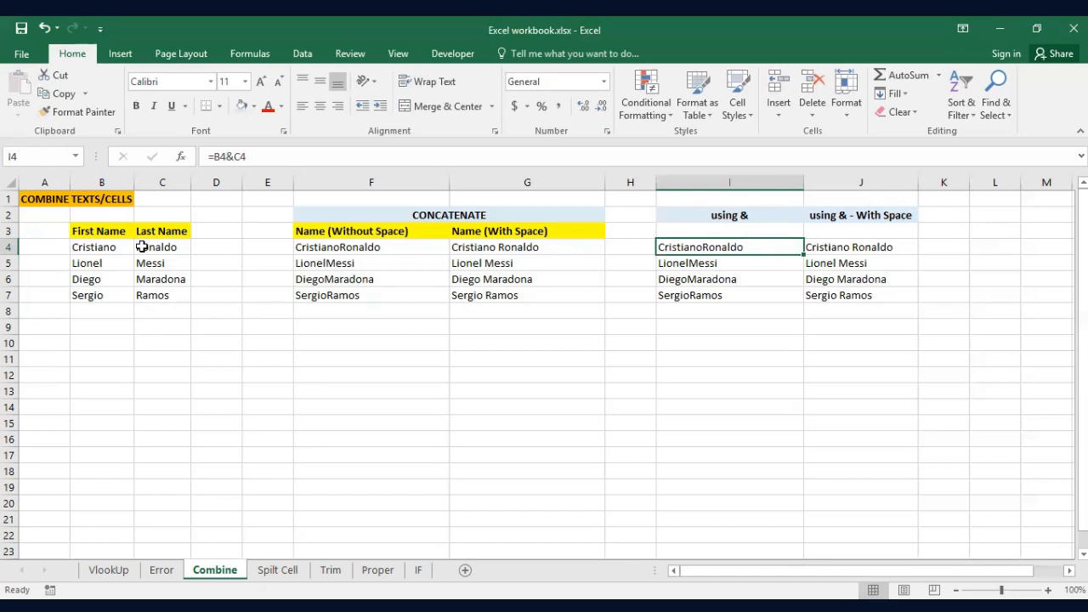
key(Left)
key(Left)
key(Left)
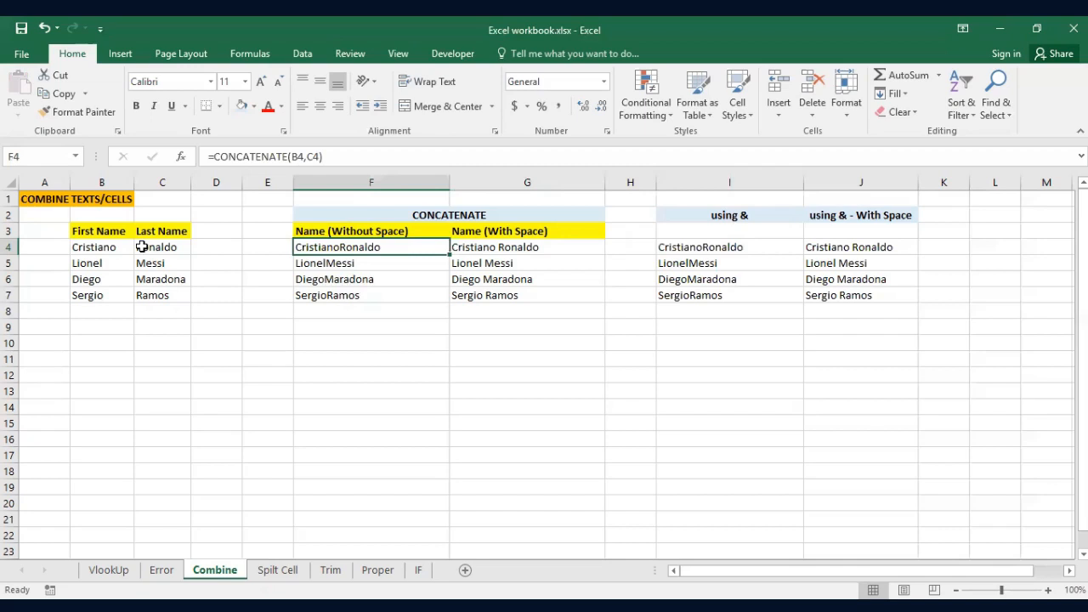
key(Right)
key(Left)
key(Right)
key(Right)
key(Right)
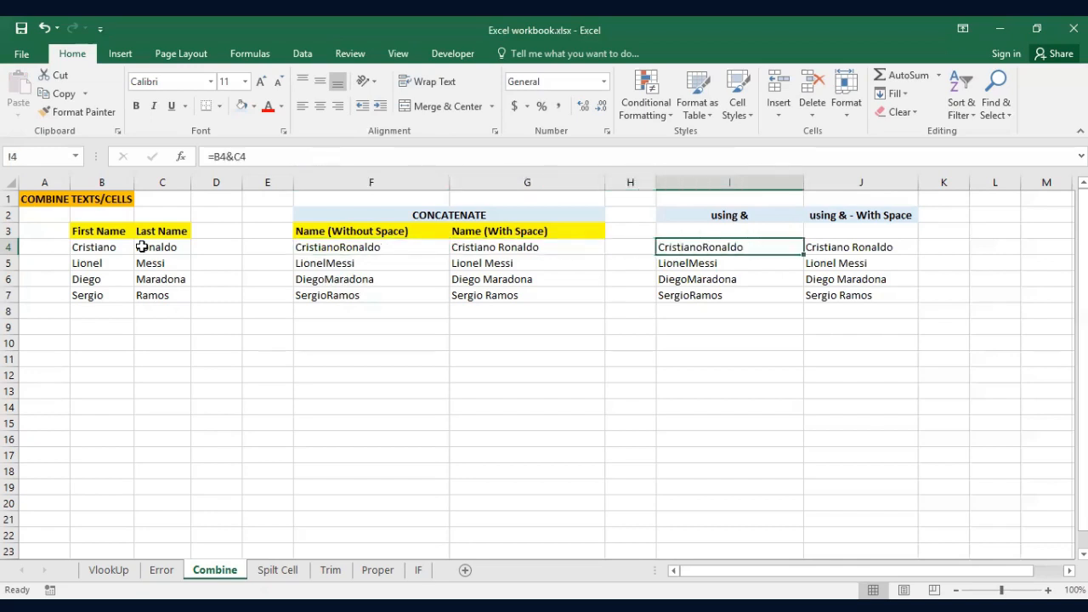
key(Up)
key(Up)
key(Left)
key(Left)
key(Left)
key(Down)
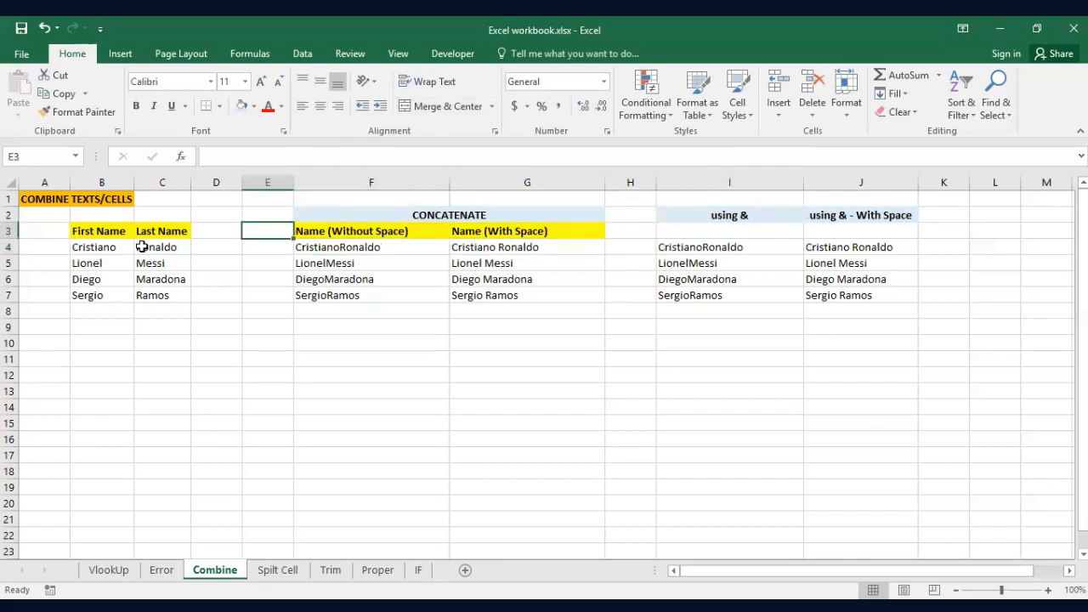
key(Right)
key(Down)
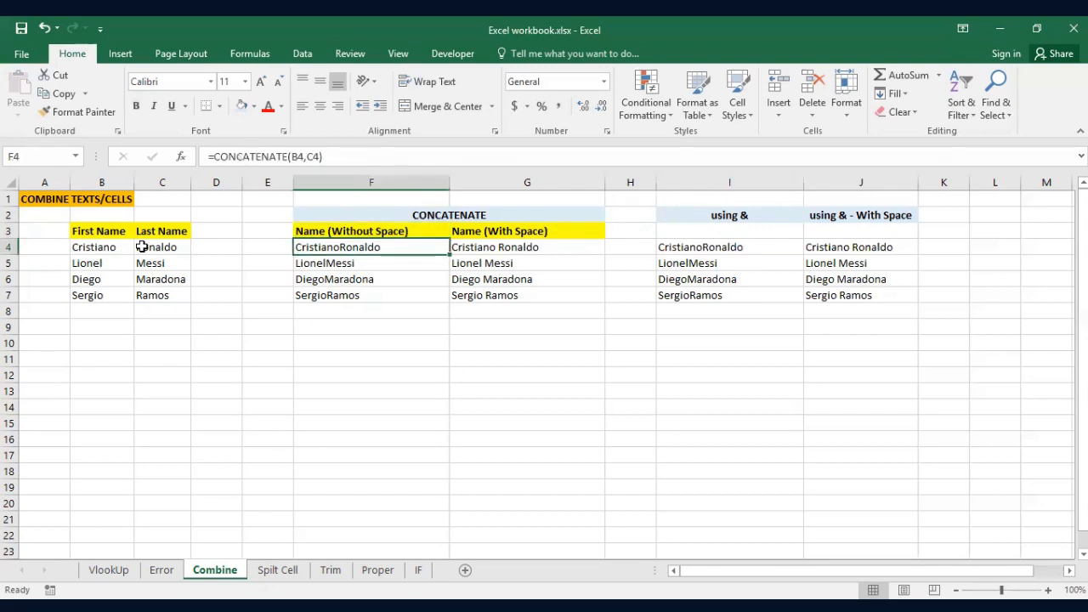
key(Right)
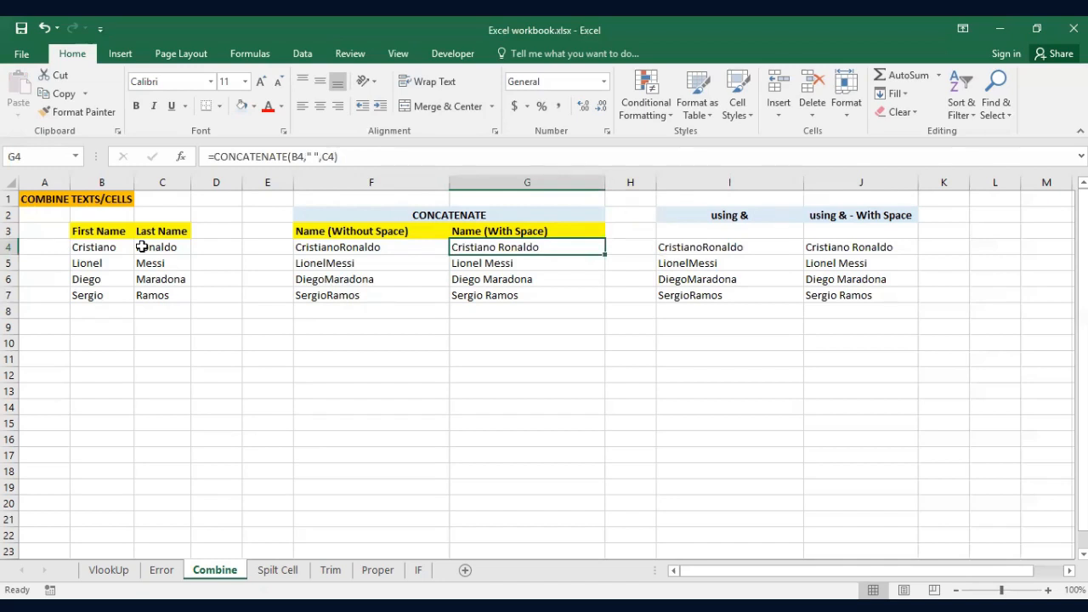
key(Right)
key(Right)
key(Right)
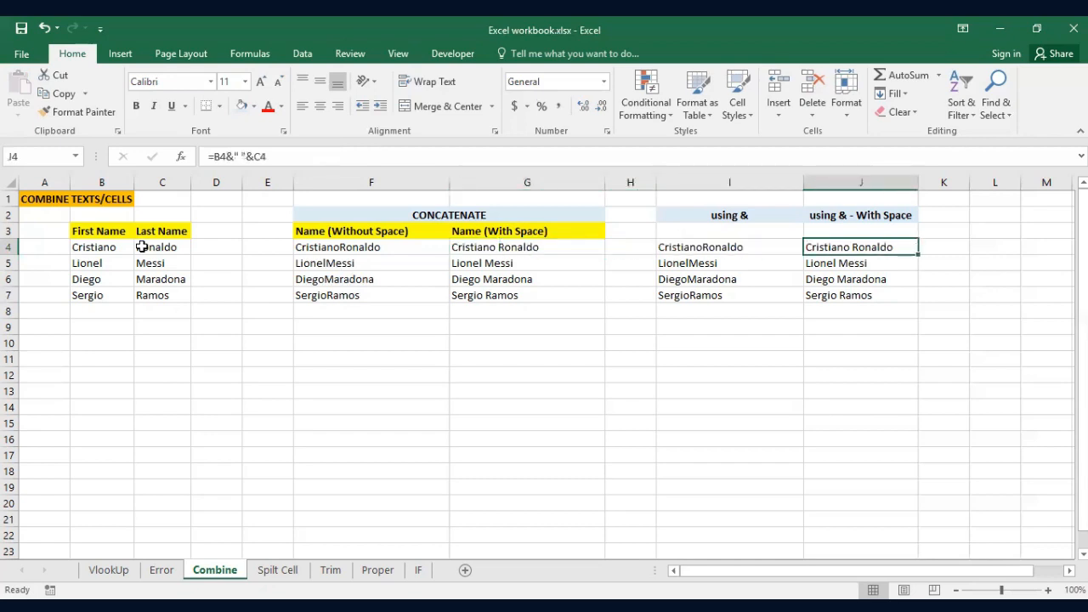